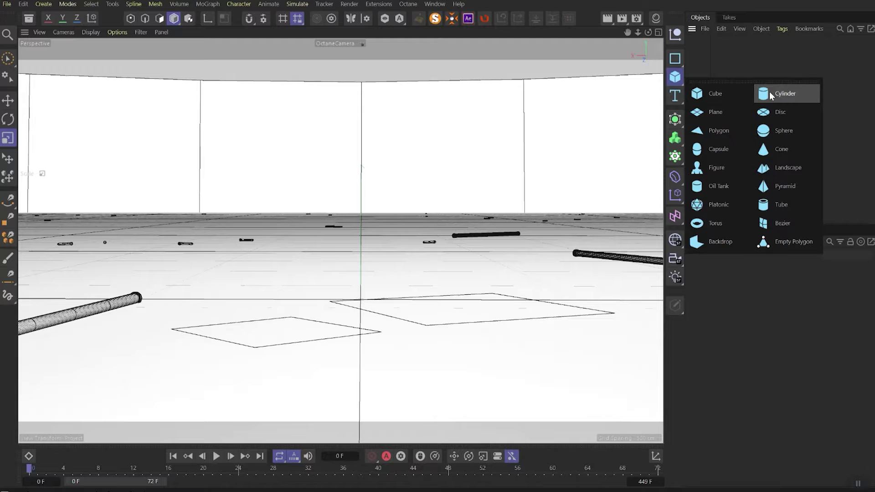
Step: Add a Cylinder and raise it about 256 cm upward
{"action": "left_click", "coordinate": [769, 91]}
{"action": "key", "text": "e"}
{"action": "left_click_drag", "start_coordinate": [362, 220], "coordinate": [371, 128]}
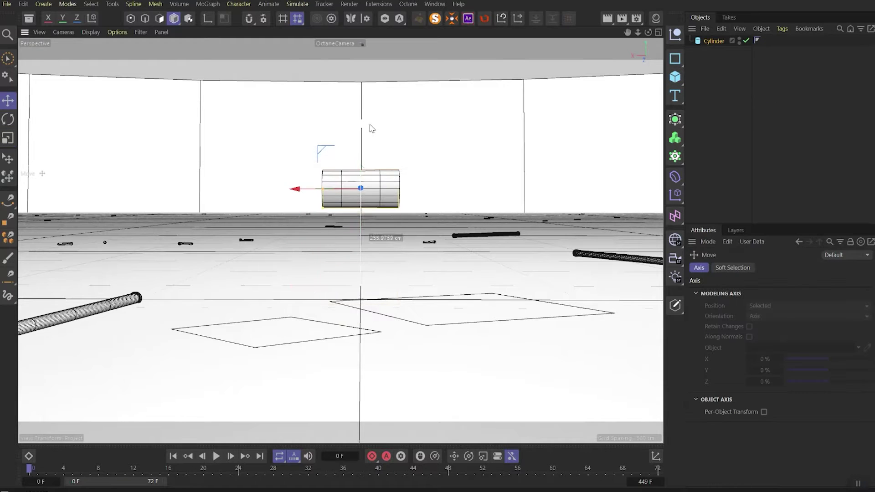
{"action": "left_click_drag", "start_coordinate": [322, 189], "coordinate": [248, 188]}
Step: Set the cylinder's radius to 12 cm and height to 700 cm
{"action": "left_click_drag", "start_coordinate": [248, 188], "coordinate": [228, 189]}
{"action": "double_click", "coordinate": [770, 292]}
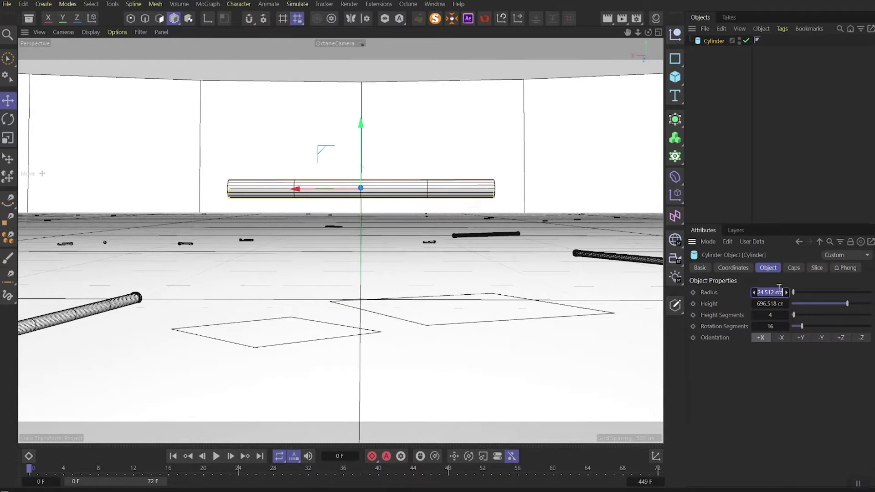
{"action": "type", "text": "20"}
{"action": "key", "text": "Tab"}
{"action": "type", "text": "700"}
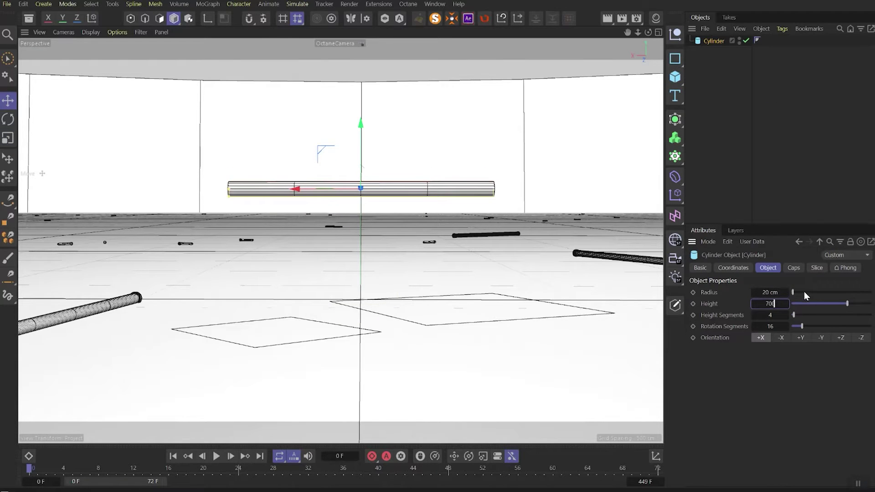
{"action": "double_click", "coordinate": [760, 292]}
{"action": "type", "text": "12"}
{"action": "key", "text": "Return"}
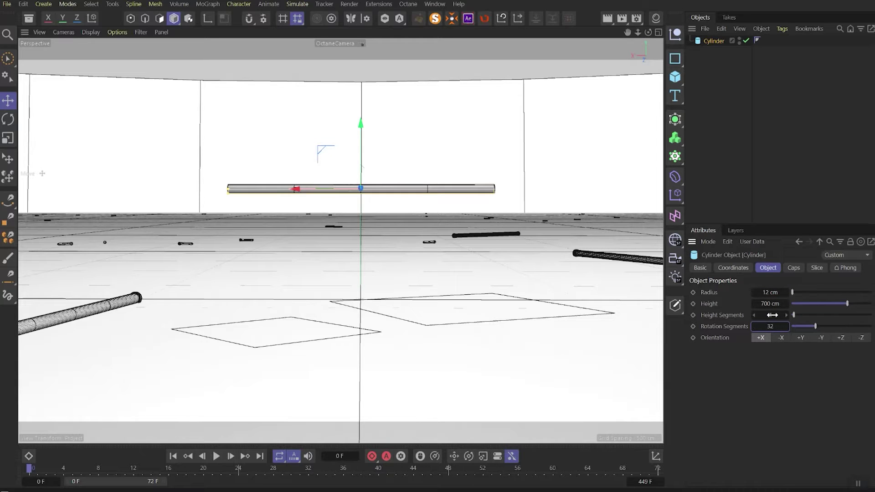
Step: Duplicate the Cylinder in the Object Manager as Cylinder.1
{"action": "left_click", "coordinate": [724, 96]}
{"action": "left_click", "coordinate": [711, 42]}
{"action": "left_click_drag", "start_coordinate": [709, 50], "coordinate": [710, 55], "text": "ctrl"}
Step: Rename the copied cylinder to CAP
{"action": "double_click", "coordinate": [713, 51]}
{"action": "type", "text": "CAP"}
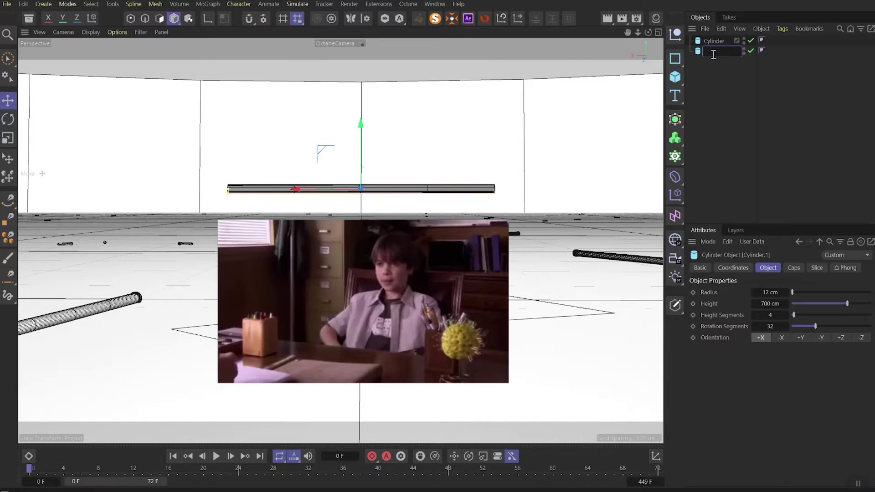
{"action": "key", "text": "Return"}
Step: Shrink CAP into a short disc at the tube's end with filleted caps
{"action": "left_click_drag", "start_coordinate": [228, 189], "coordinate": [300, 193]}
{"action": "left_click_drag", "start_coordinate": [300, 196], "coordinate": [341, 195]}
{"action": "left_click_drag", "start_coordinate": [325, 193], "coordinate": [463, 199]}
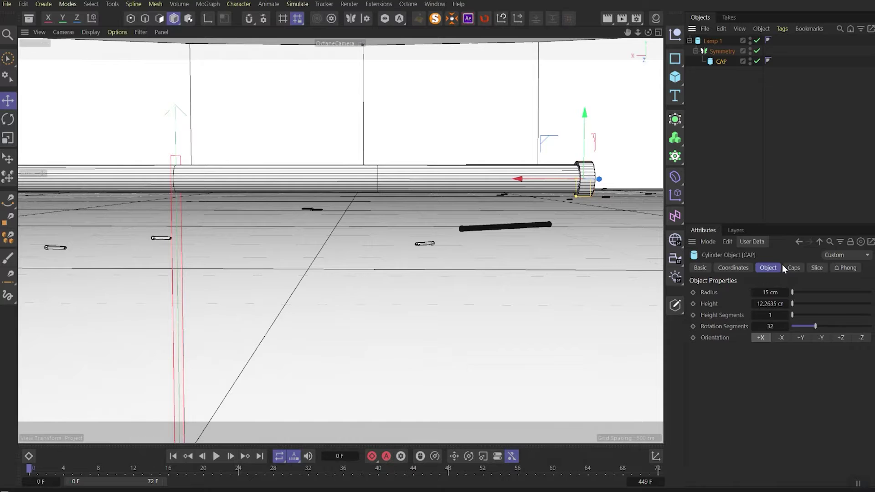
{"action": "left_click", "coordinate": [792, 268]}
{"action": "left_click", "coordinate": [731, 317]}
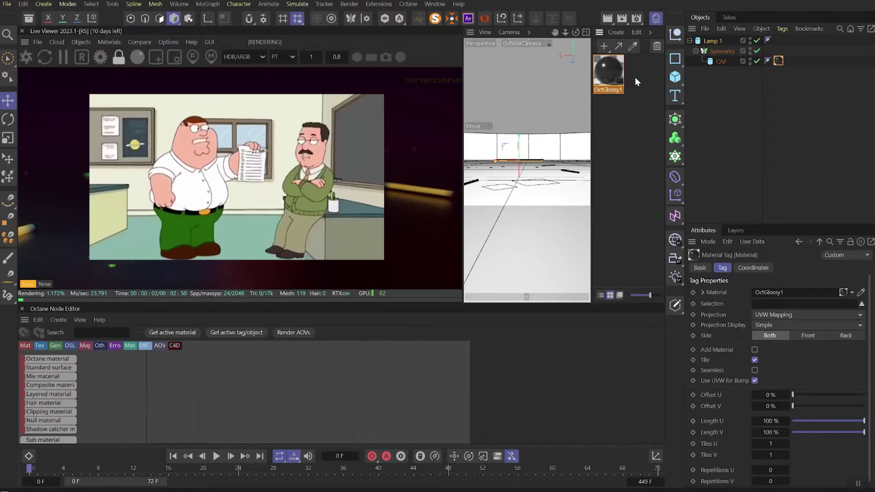
Step: Rename the glossy material to Caps
{"action": "double_click", "coordinate": [609, 89]}
{"action": "type", "text": "Caps"}
{"action": "key", "text": "Return"}
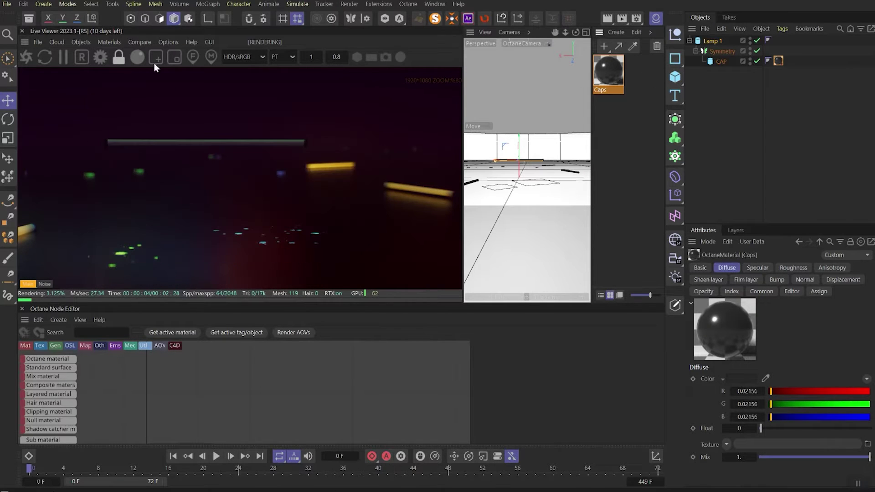
Step: Create a new Octane Diffuse material named Lamp 1
{"action": "left_click", "coordinate": [109, 41]}
{"action": "mouse_move", "coordinate": [130, 92]}
{"action": "left_click", "coordinate": [228, 93]}
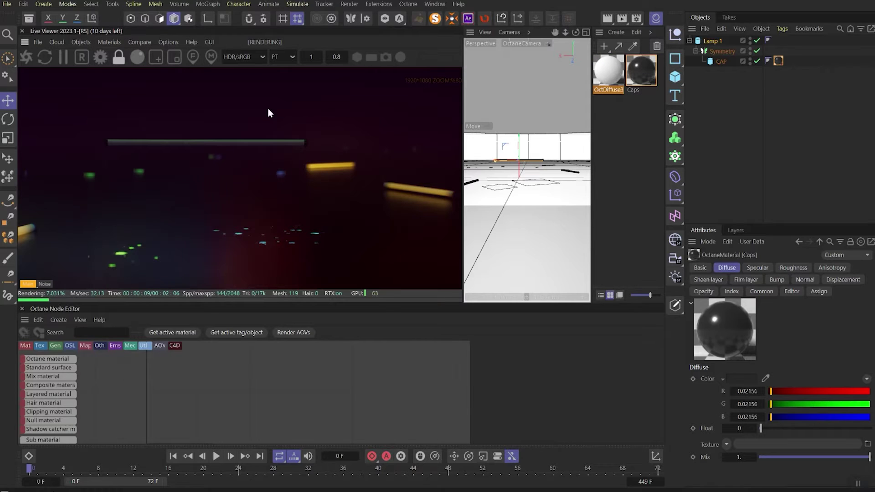
{"action": "double_click", "coordinate": [609, 89]}
{"action": "type", "text": "Lamp 1"}
{"action": "key", "text": "Return"}
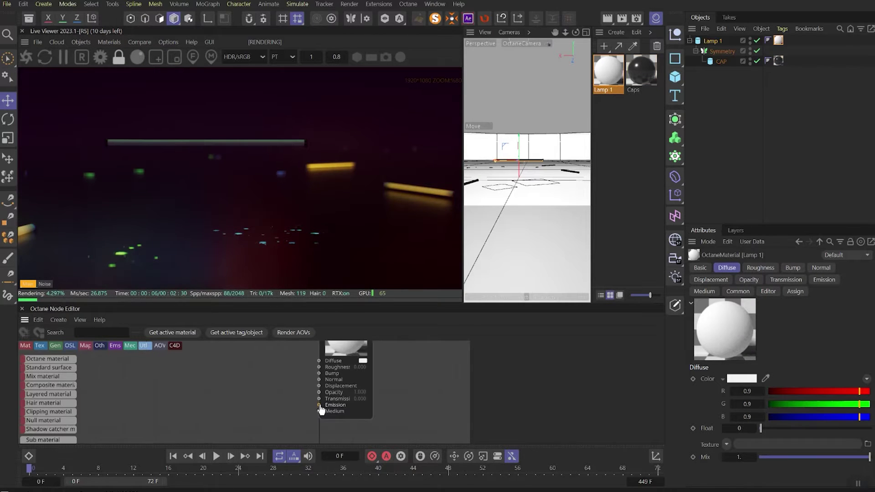
Step: Feed a Blackbody emission node into Lamp 1 with power 80
{"action": "left_click_drag", "start_coordinate": [320, 405], "coordinate": [280, 408]}
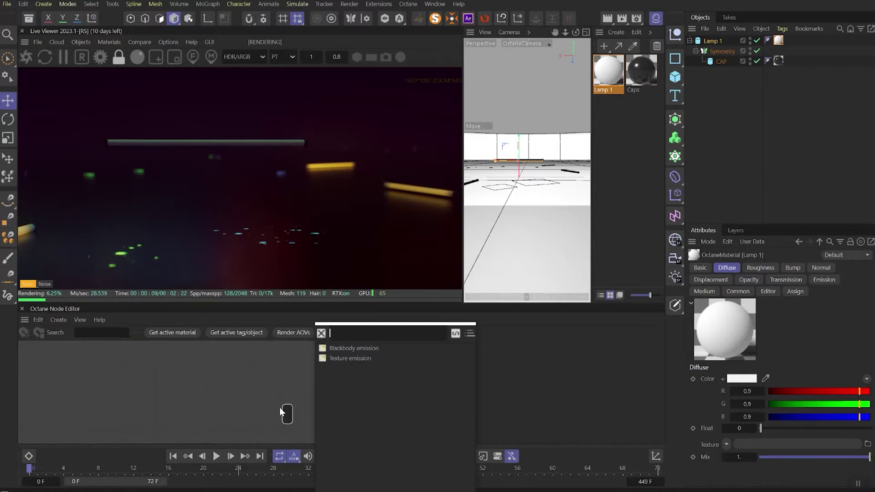
{"action": "left_click", "coordinate": [354, 348]}
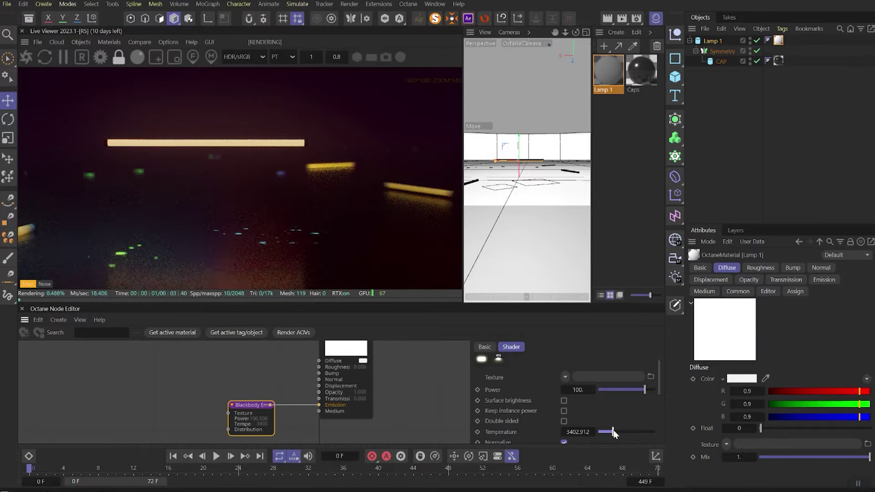
{"action": "type", "text": "80"}
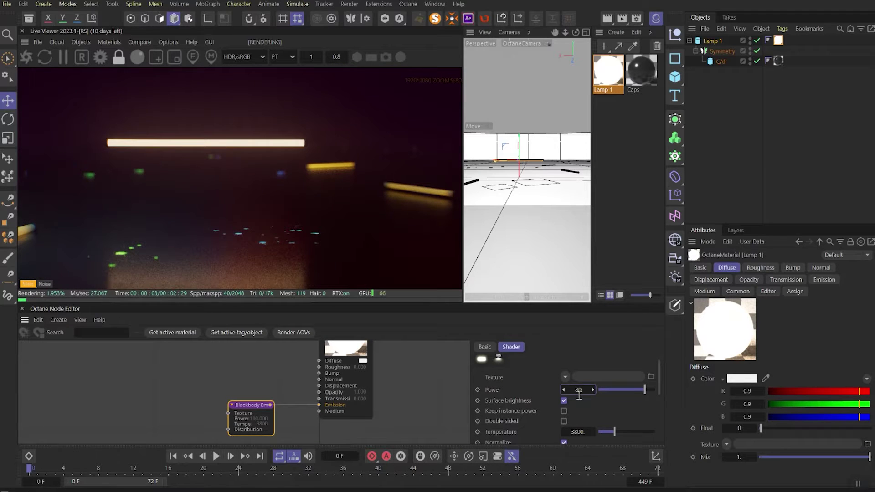
{"action": "key", "text": "Return"}
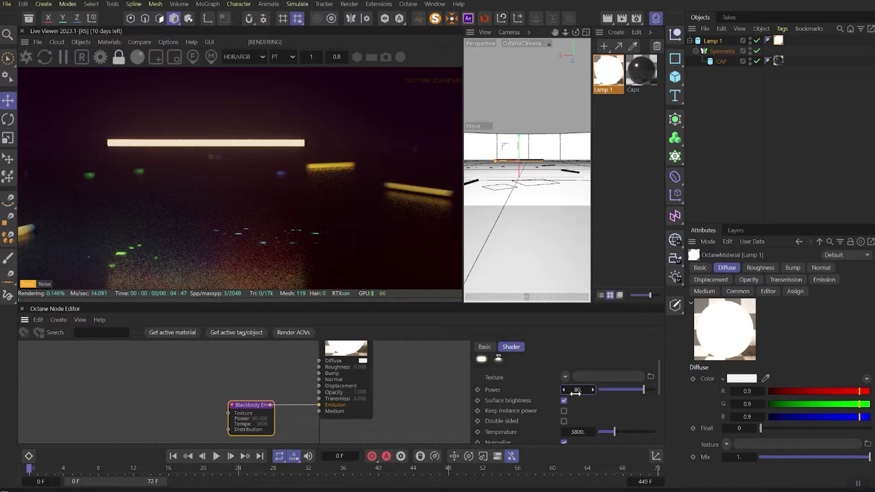
{"action": "left_click", "coordinate": [714, 42]}
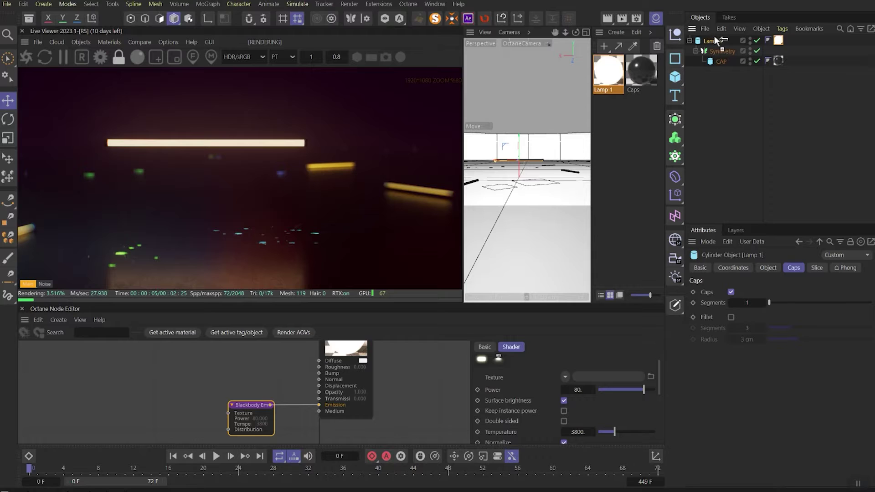
Step: Duplicate the Lamp 1 hierarchy and name the copy Lamp 2
{"action": "left_click_drag", "start_coordinate": [716, 39], "coordinate": [714, 38], "text": "ctrl"}
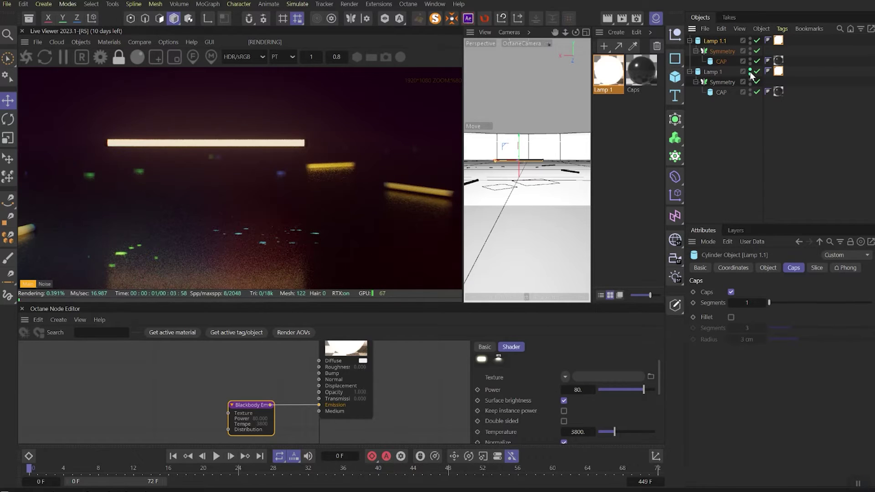
{"action": "double_click", "coordinate": [723, 42]}
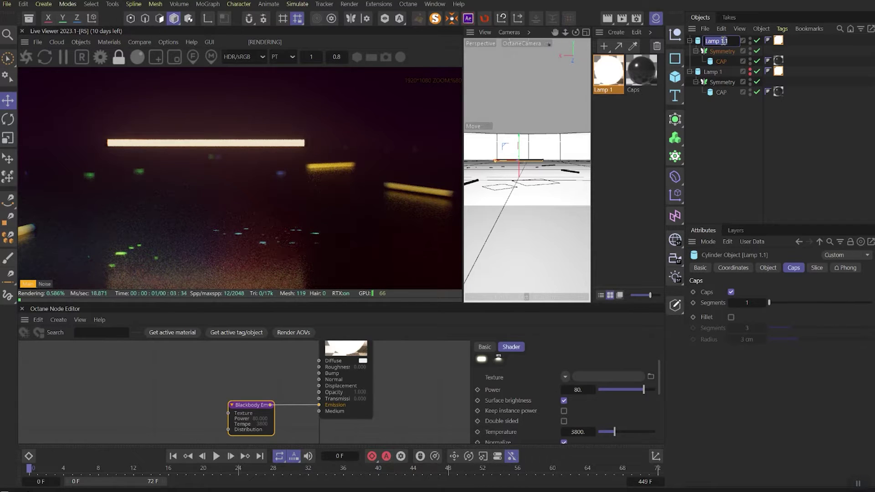
{"action": "type", "text": "Lamp 2"}
{"action": "left_click", "coordinate": [825, 110]}
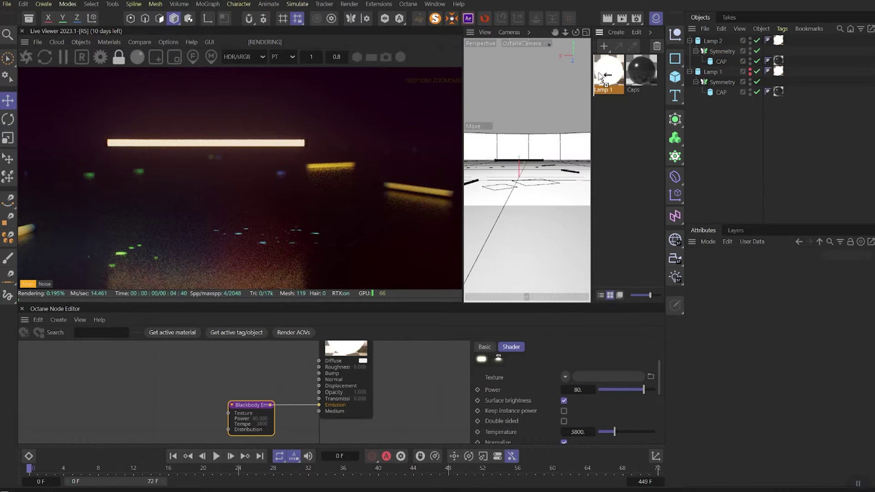
Step: Copy the Lamp 1 material as Lamp 2 and assign it to the Lamp 2 object
{"action": "left_click_drag", "start_coordinate": [599, 73], "coordinate": [599, 74], "text": "ctrl"}
{"action": "double_click", "coordinate": [605, 90]}
{"action": "type", "text": "Lamp 2"}
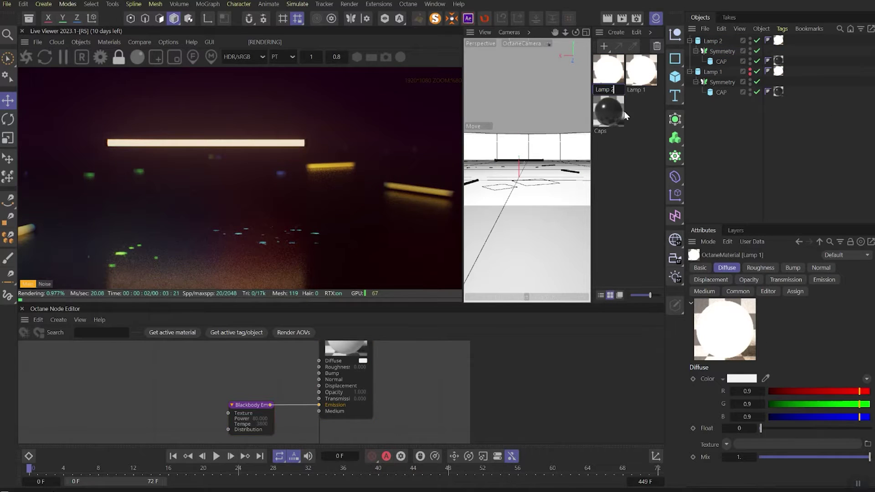
{"action": "left_click", "coordinate": [609, 112]}
{"action": "left_click", "coordinate": [610, 76]}
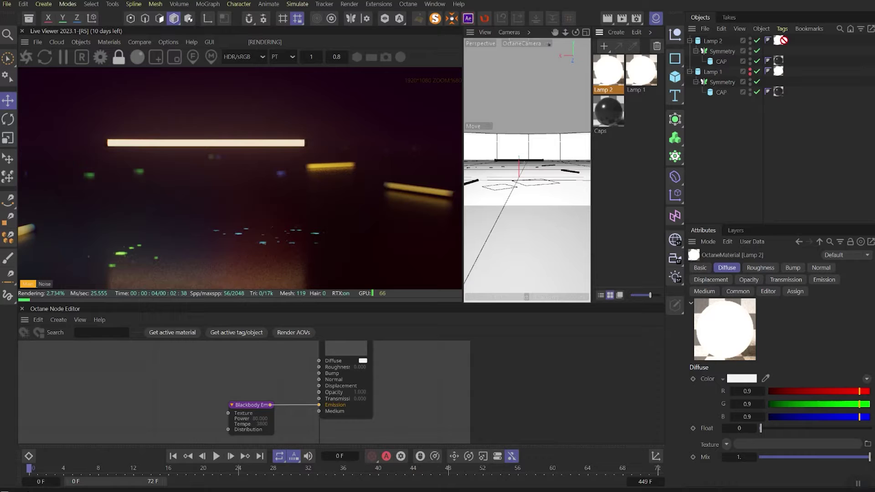
{"action": "left_click_drag", "start_coordinate": [778, 42], "coordinate": [779, 41]}
{"action": "left_click", "coordinate": [690, 71]}
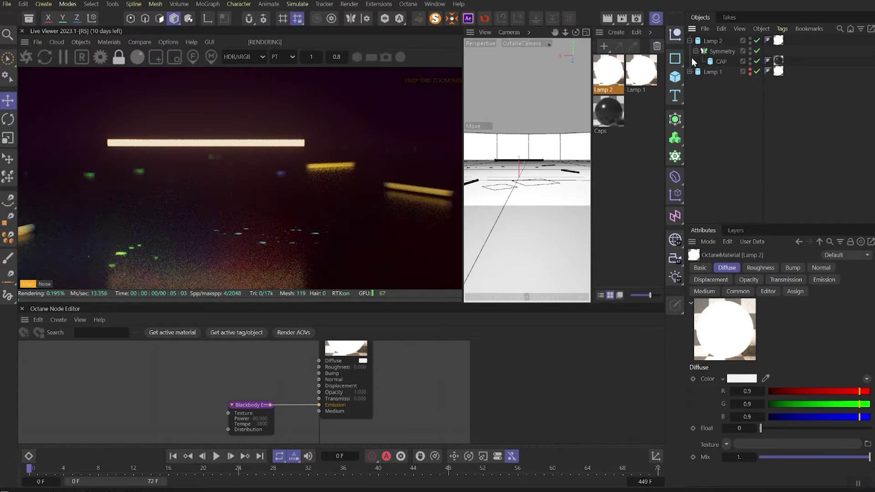
Step: Wire a Gradient node into Lamp 2's blackbody texture and solo it
{"action": "left_click", "coordinate": [690, 41]}
{"action": "left_click", "coordinate": [711, 41]}
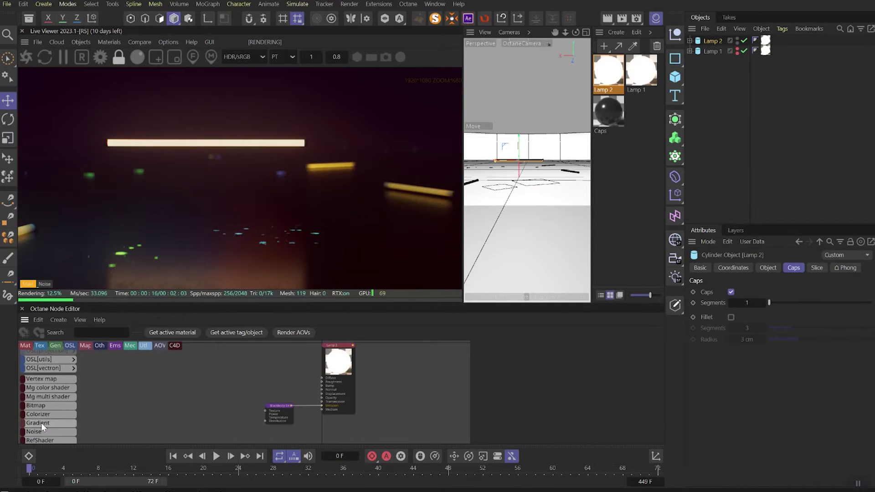
{"action": "left_click_drag", "start_coordinate": [230, 379], "coordinate": [214, 387]}
{"action": "left_click_drag", "start_coordinate": [229, 381], "coordinate": [266, 412]}
{"action": "right_click", "coordinate": [216, 395]}
{"action": "left_click", "coordinate": [248, 356]}
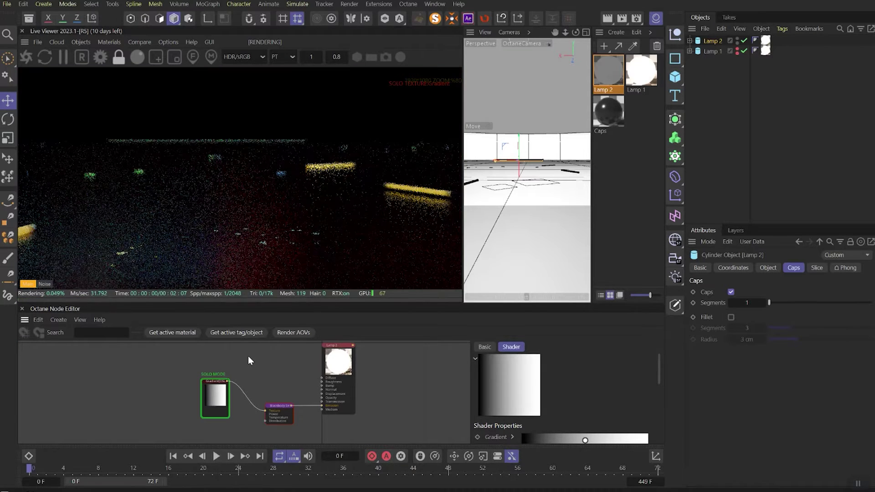
Step: Set the gradient to 2D - V and rearrange its stops with extra black and white knots
{"action": "scroll", "coordinate": [645, 397], "scroll_direction": "down", "scroll_amount": 3}
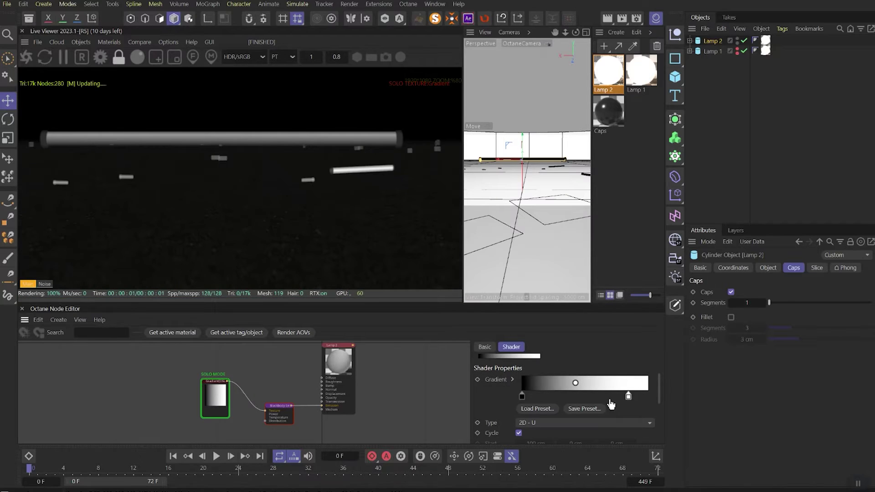
{"action": "left_click_drag", "start_coordinate": [611, 405], "coordinate": [593, 402]}
{"action": "left_click_drag", "start_coordinate": [522, 397], "coordinate": [561, 397]}
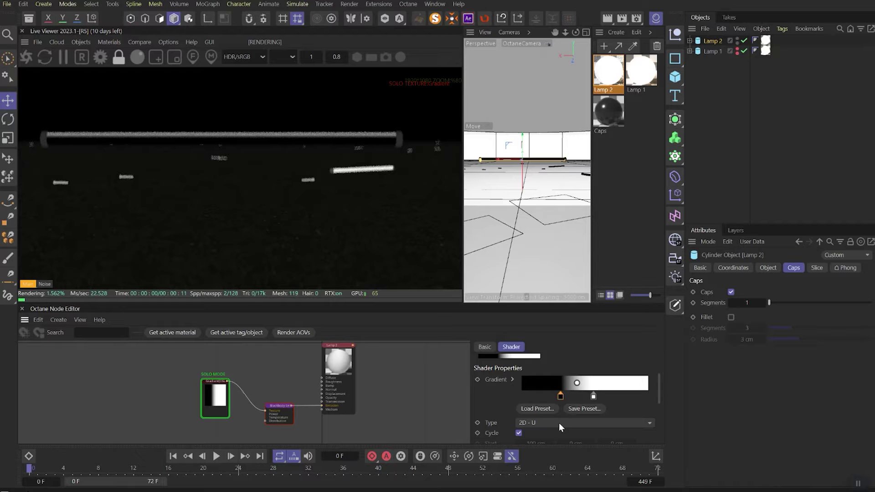
{"action": "left_click", "coordinate": [558, 423]}
{"action": "left_click", "coordinate": [544, 311]}
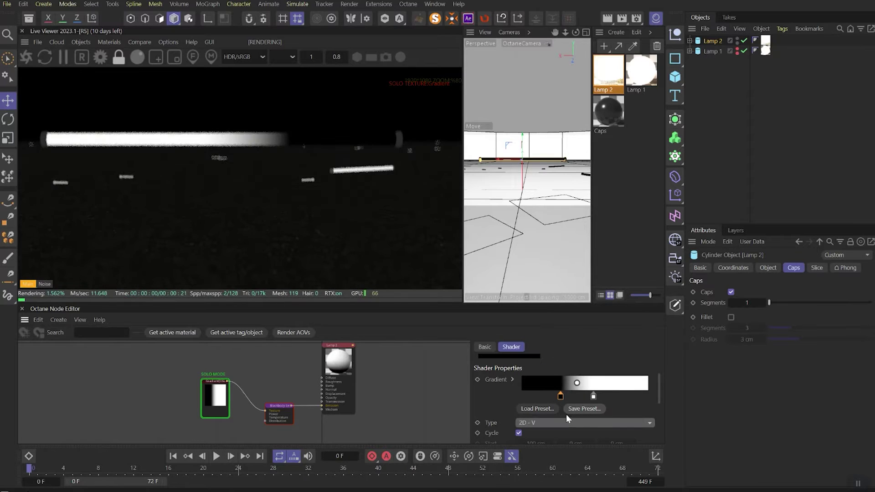
{"action": "left_click_drag", "start_coordinate": [561, 397], "coordinate": [647, 396]}
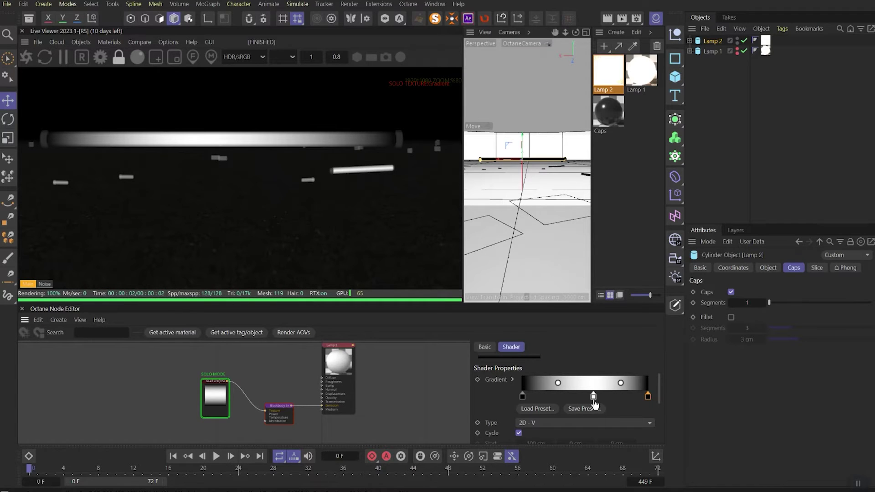
{"action": "mouse_move", "coordinate": [594, 399]}
{"action": "left_mouse_down", "text": "ctrl"}
{"action": "mouse_move", "coordinate": [540, 398]}
{"action": "mouse_move", "coordinate": [606, 399]}
{"action": "left_mouse_up", "text": "ctrl"}
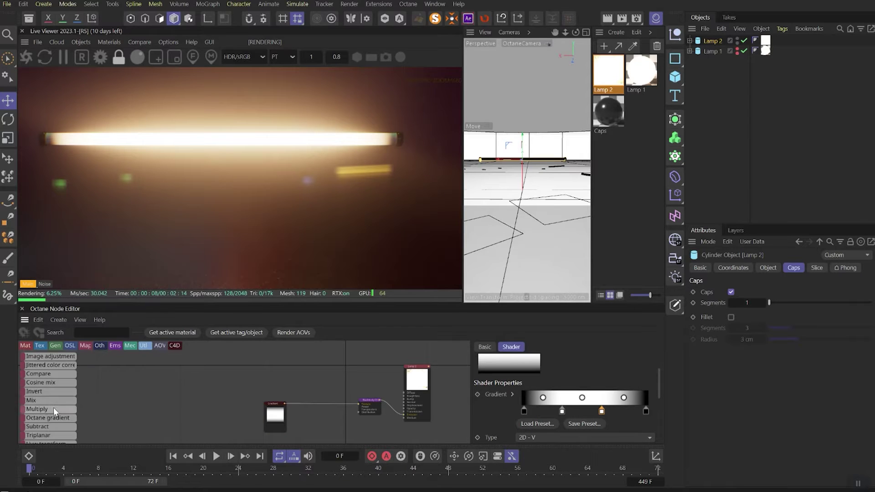
Step: Add a soloed Falloff node with maximum 0.805882 and skew factor 5.621765
{"action": "scroll", "coordinate": [50, 401], "scroll_direction": "up", "scroll_amount": 10}
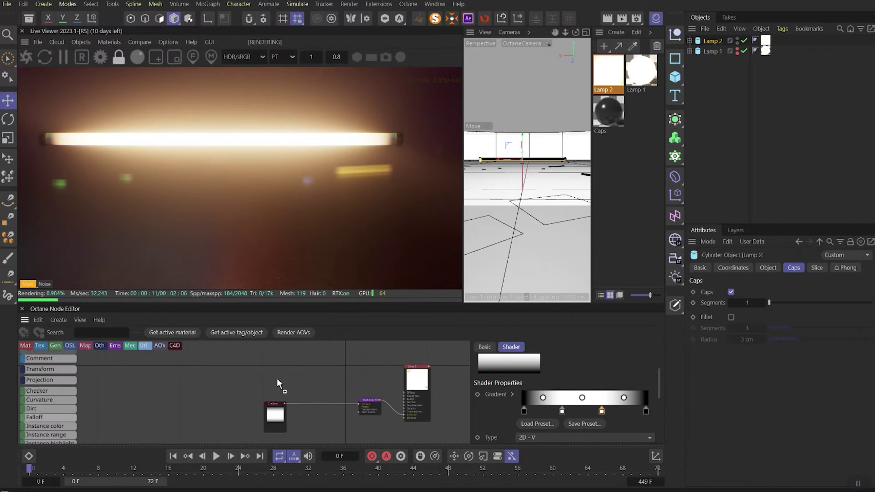
{"action": "left_click_drag", "start_coordinate": [277, 379], "coordinate": [275, 381]}
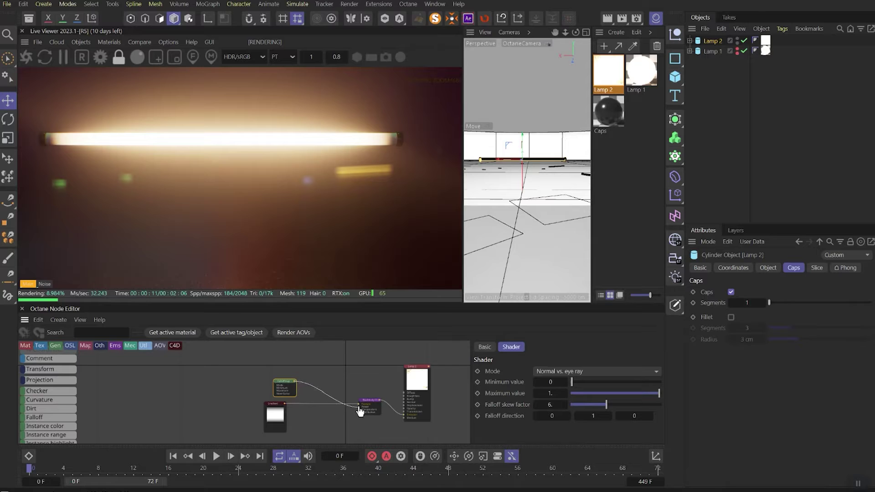
{"action": "right_click", "coordinate": [285, 384]}
{"action": "left_click", "coordinate": [308, 370]}
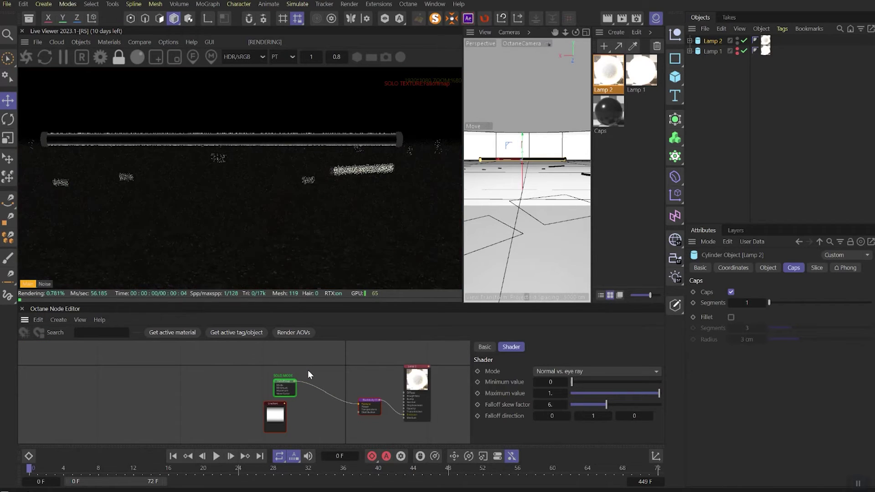
{"action": "left_click", "coordinate": [642, 394]}
{"action": "left_click_drag", "start_coordinate": [606, 406], "coordinate": [625, 405]}
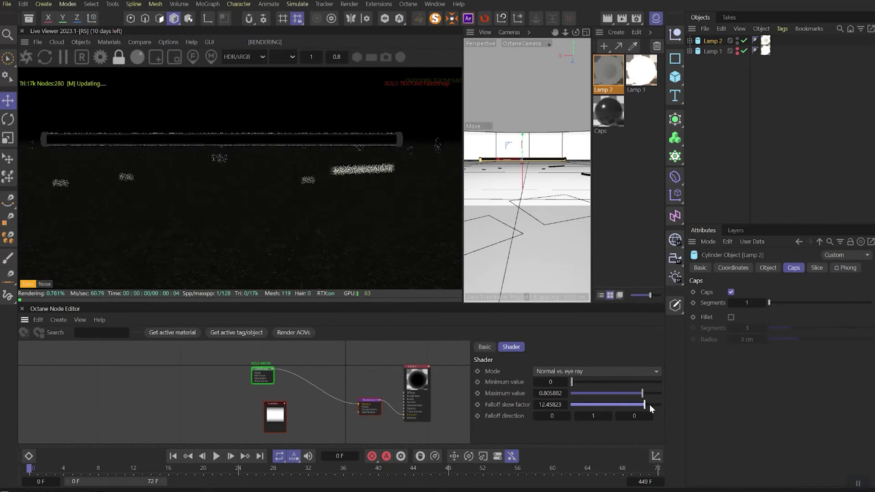
{"action": "left_click", "coordinate": [605, 405]}
Step: Add a Mix node driven by the Falloff, with a Float texture input set to 0
{"action": "mouse_move", "coordinate": [43, 378]}
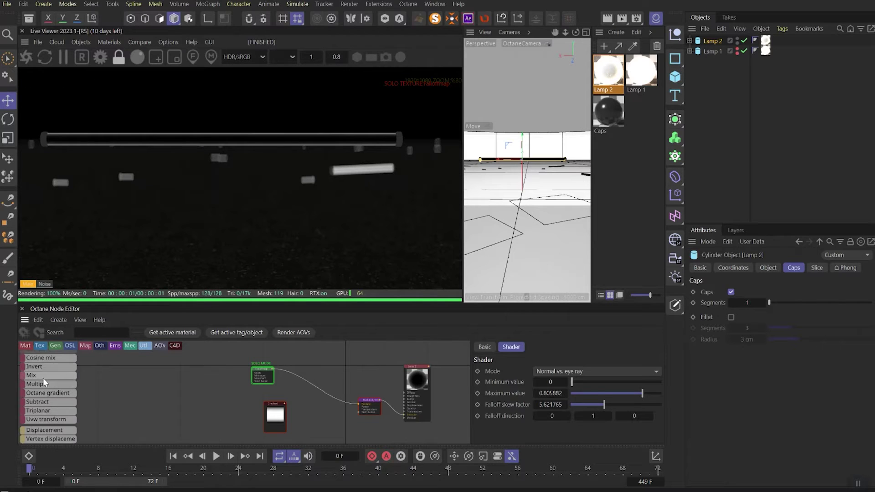
{"action": "left_click_drag", "start_coordinate": [42, 376], "coordinate": [260, 362]}
{"action": "left_click", "coordinate": [295, 380]}
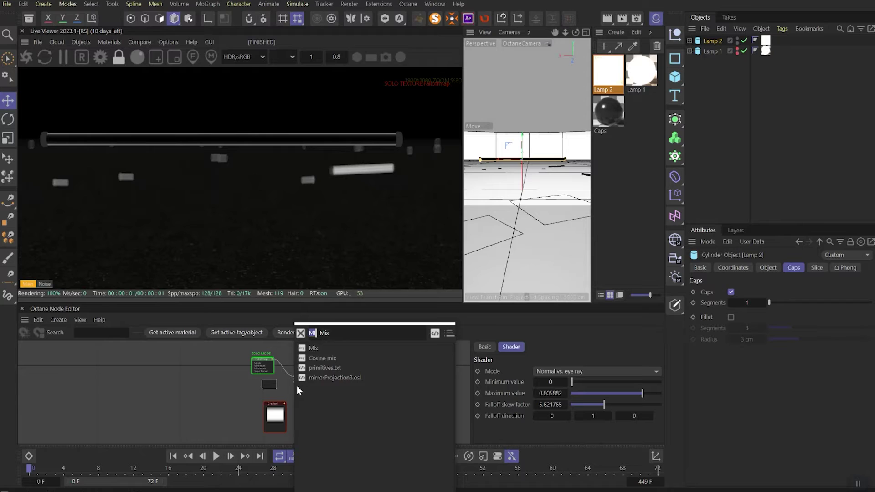
{"action": "type", "text": "Fl"}
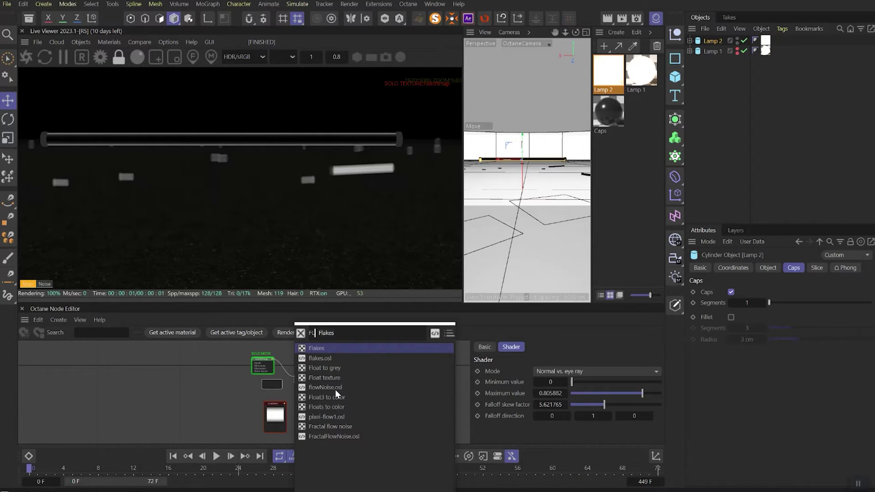
{"action": "left_click", "coordinate": [332, 379]}
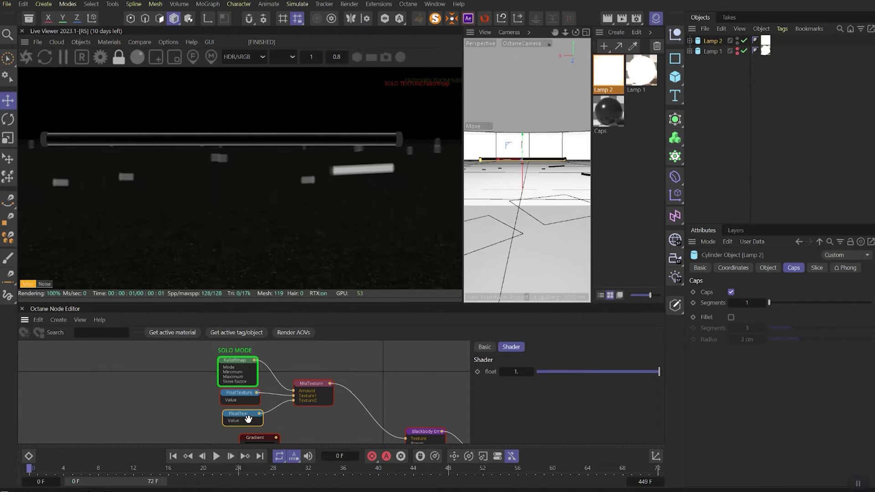
{"action": "left_click_drag", "start_coordinate": [569, 376], "coordinate": [514, 375]}
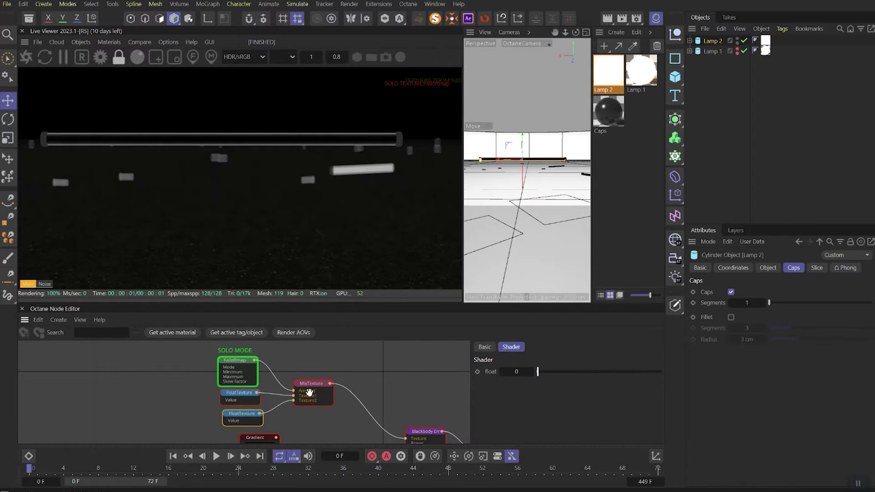
Step: Solo the MixTexture node and retune the Falloff to maximum 0.976471, skew 0.362941
{"action": "right_click", "coordinate": [309, 392]}
{"action": "left_click", "coordinate": [319, 372]}
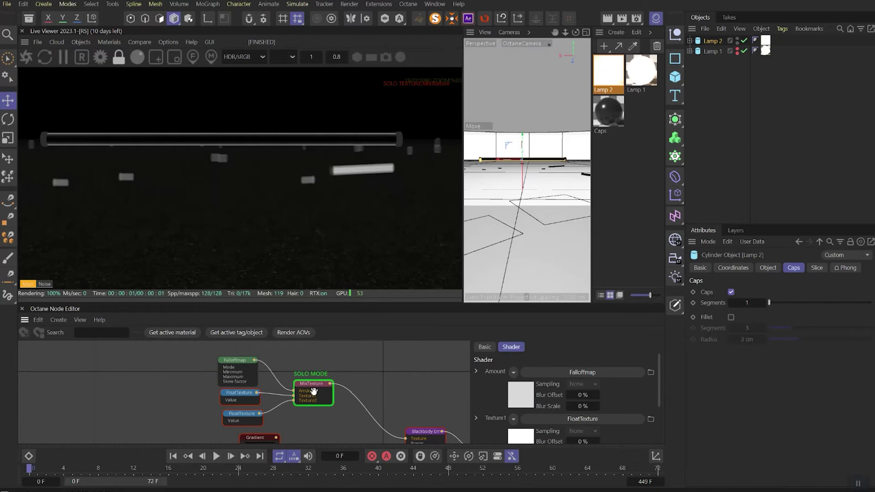
{"action": "left_click", "coordinate": [235, 363]}
{"action": "left_click_drag", "start_coordinate": [642, 394], "coordinate": [637, 394]}
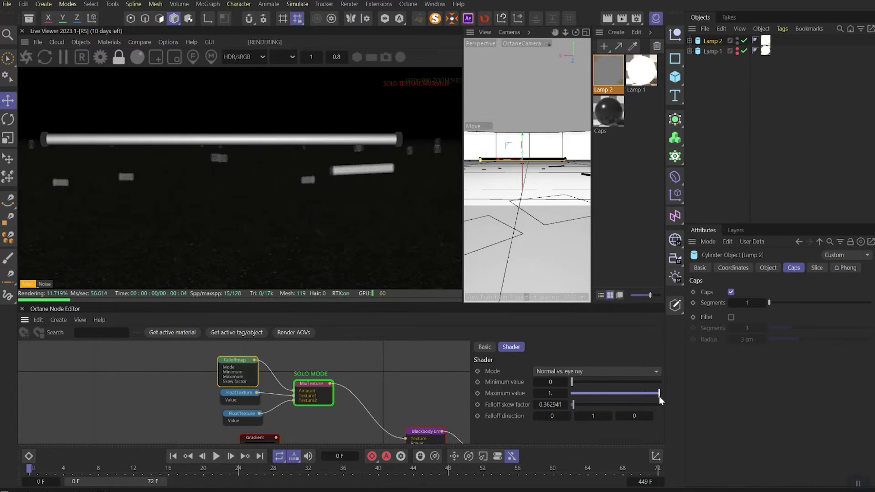
{"action": "mouse_move", "coordinate": [659, 396]}
{"action": "left_mouse_down"}
{"action": "mouse_move", "coordinate": [628, 396]}
{"action": "mouse_move", "coordinate": [657, 394]}
{"action": "left_mouse_up"}
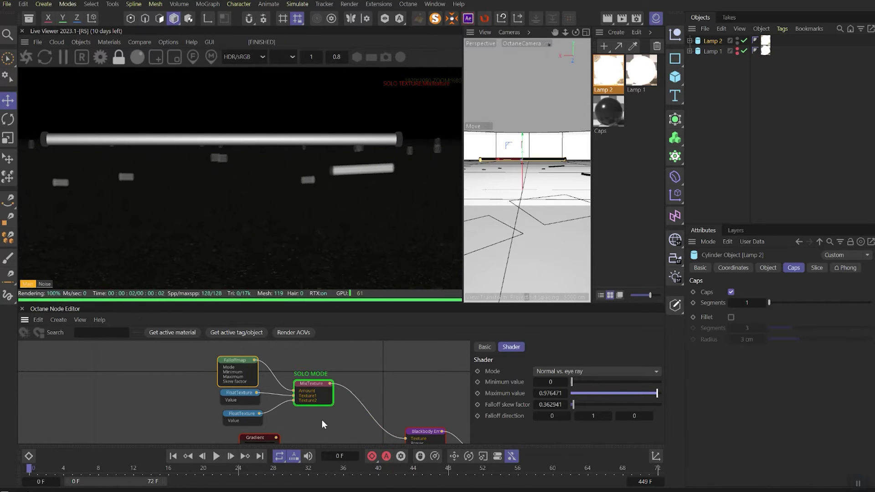
{"action": "middle_click_drag", "start_coordinate": [322, 419], "coordinate": [320, 390]}
Step: Insert a Gradient between Mix and Blackbody and darken one knot to 16% value
{"action": "right_click", "coordinate": [300, 360]}
{"action": "left_click", "coordinate": [314, 366]}
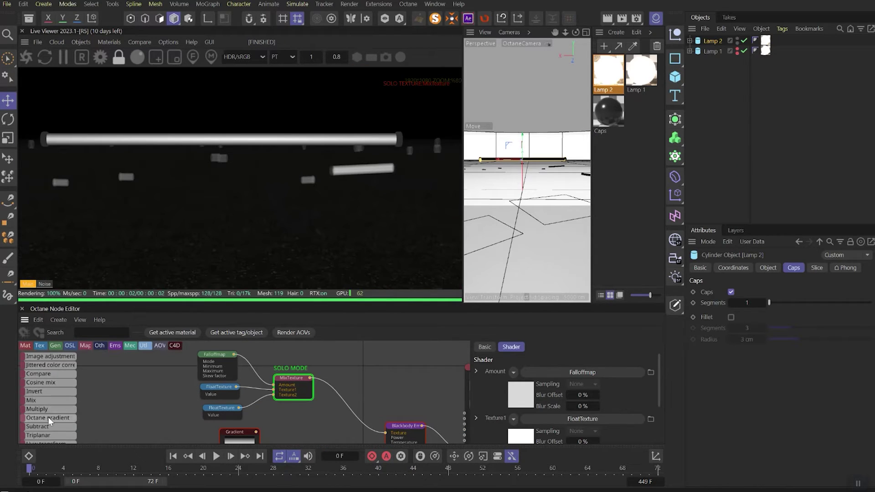
{"action": "left_click_drag", "start_coordinate": [341, 397], "coordinate": [341, 398]}
{"action": "right_click", "coordinate": [343, 401]}
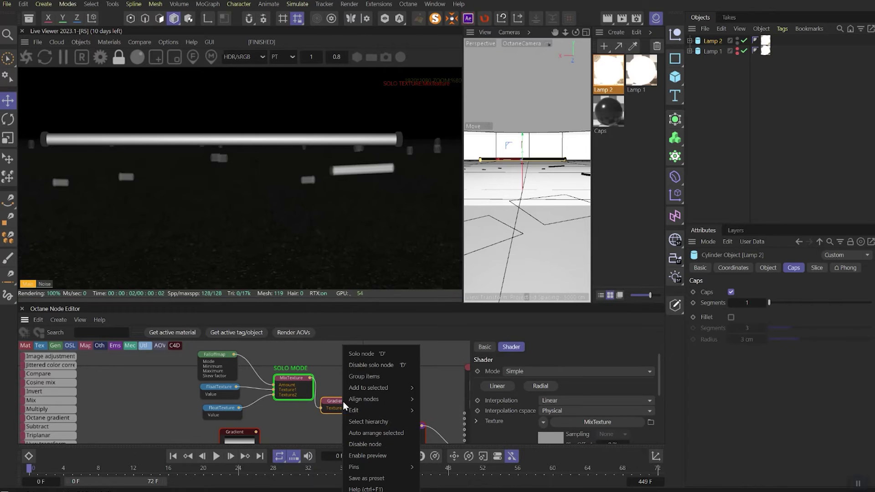
{"action": "left_click", "coordinate": [364, 354]}
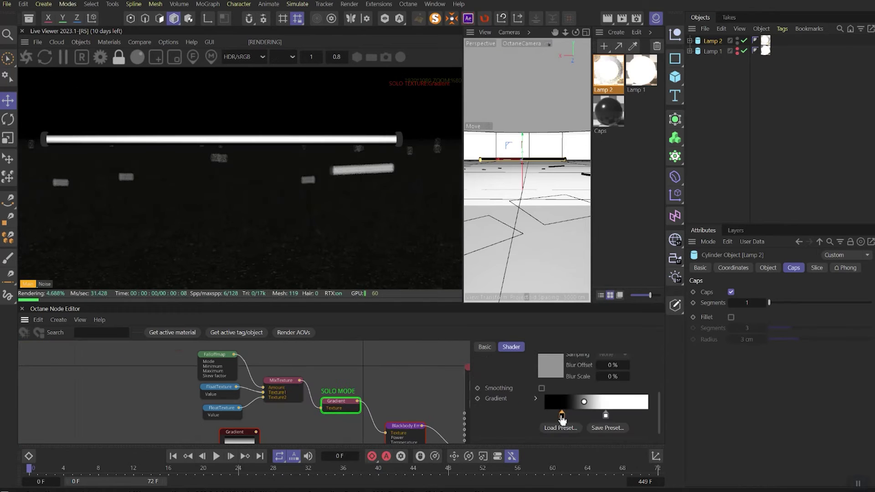
{"action": "double_click", "coordinate": [562, 415]}
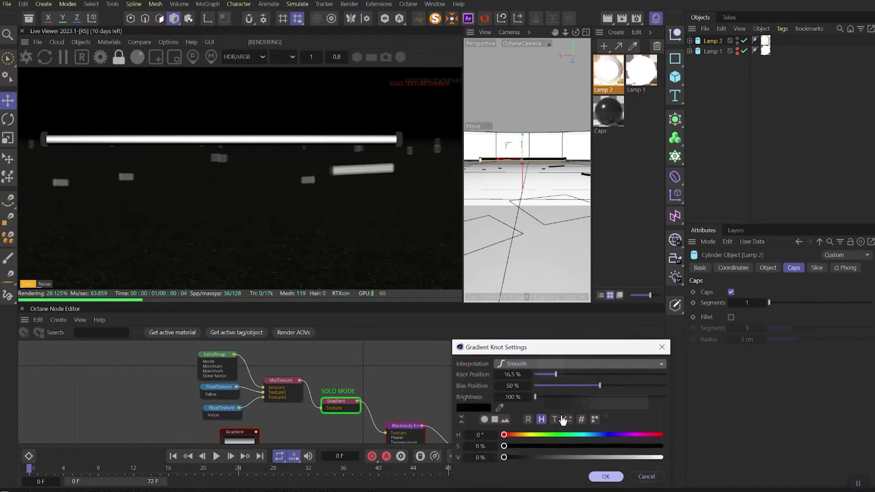
{"action": "mouse_move", "coordinate": [504, 457]}
{"action": "left_mouse_down"}
{"action": "mouse_move", "coordinate": [536, 460]}
{"action": "mouse_move", "coordinate": [519, 459]}
{"action": "left_mouse_up"}
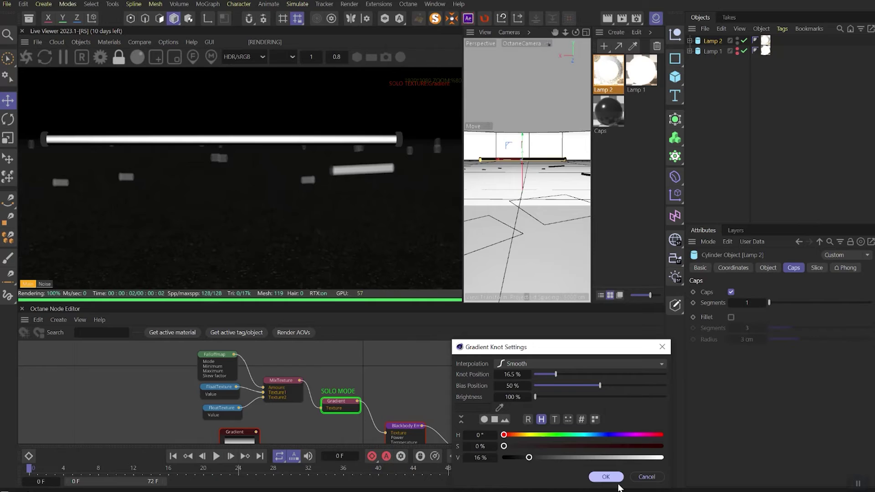
{"action": "left_click", "coordinate": [605, 477]}
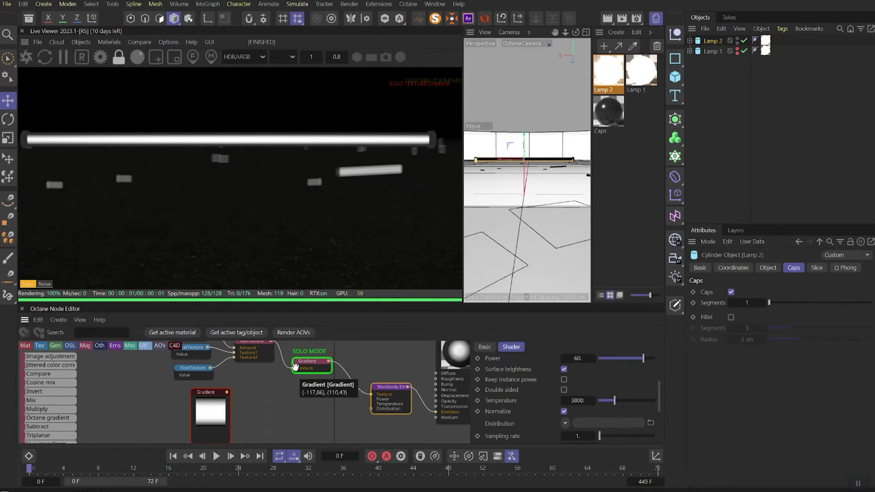
Step: Add a Multiply node before the Blackbody emission, fed by the other Gradient
{"action": "scroll", "coordinate": [46, 405], "scroll_direction": "down", "scroll_amount": 3}
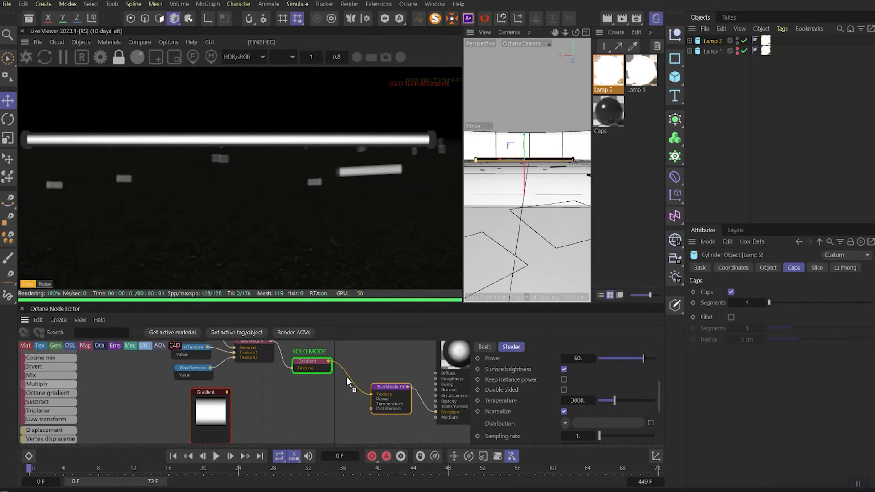
{"action": "left_click_drag", "start_coordinate": [349, 378], "coordinate": [348, 380]}
{"action": "left_click_drag", "start_coordinate": [227, 392], "coordinate": [324, 426]}
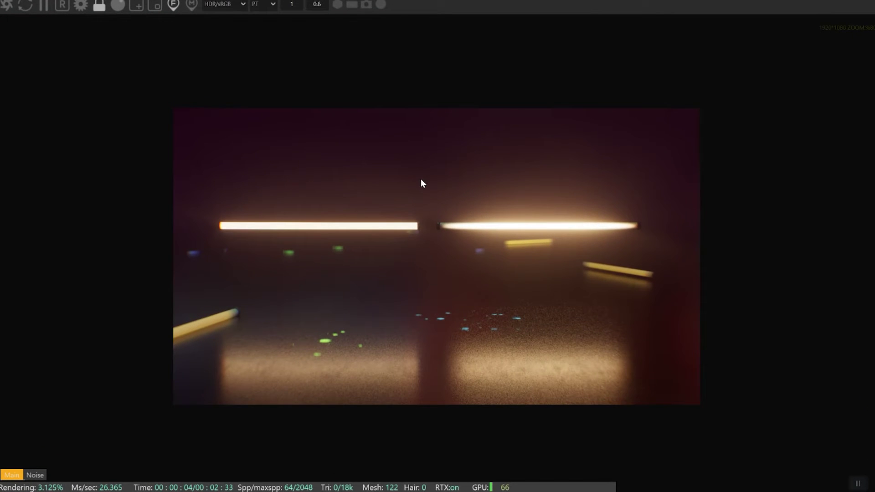
Step: Maximize the Live Viewer to show the finished neon tube render full size
{"action": "left_click_drag", "start_coordinate": [321, 5], "coordinate": [333, 5]}
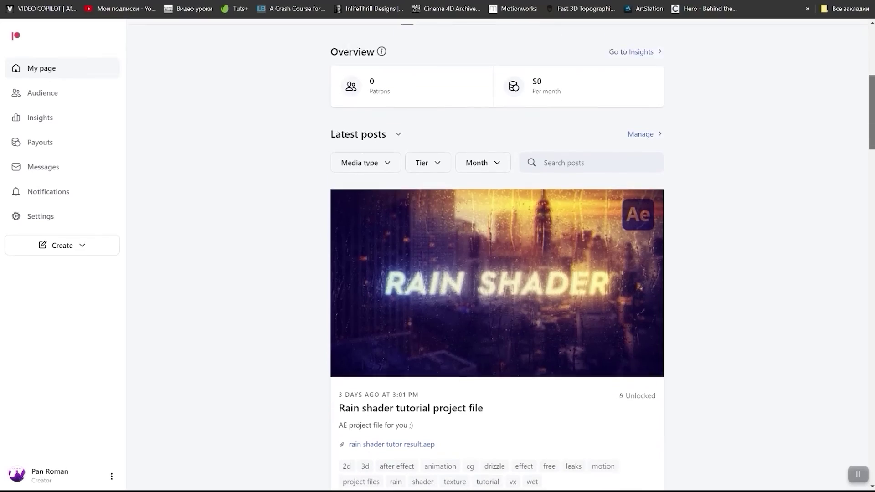
Step: Scroll the Patreon creator page to the post offering the $15 Realistic Rain Shader pack free to $15+ patrons
{"action": "scroll", "coordinate": [497, 255], "scroll_direction": "down", "scroll_amount": 2}
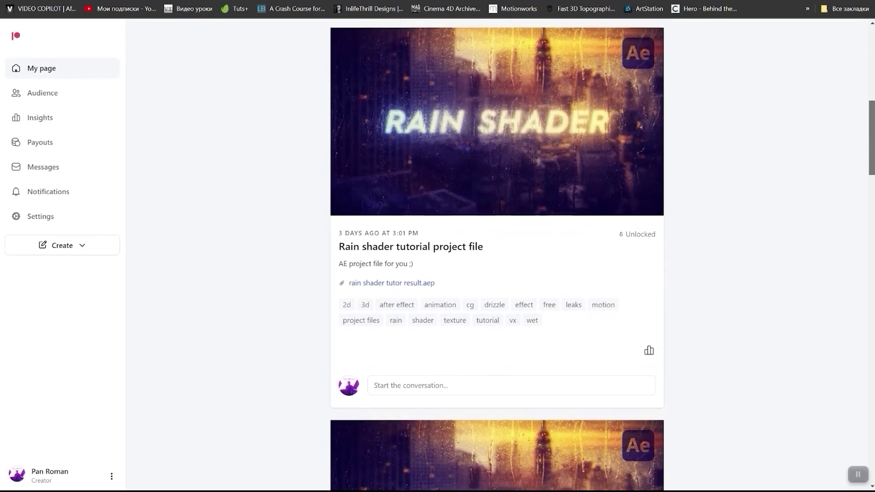
{"action": "scroll", "coordinate": [497, 255], "scroll_direction": "down", "scroll_amount": 10}
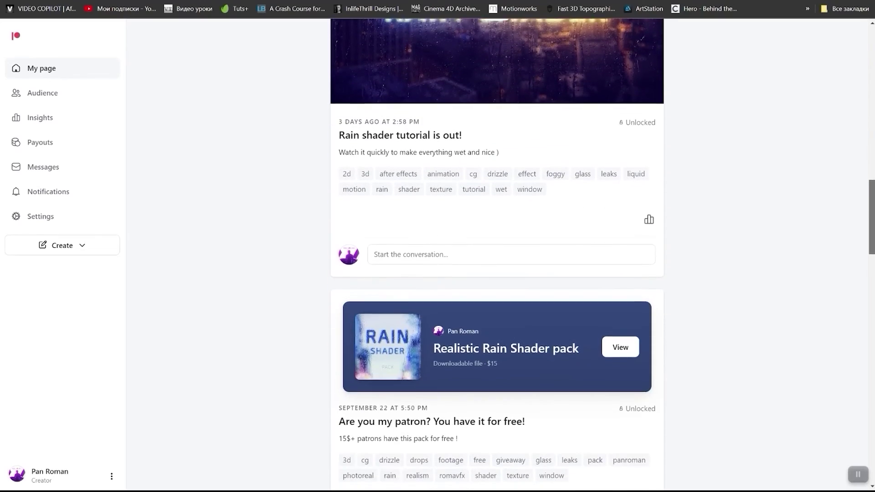
{"action": "scroll", "coordinate": [807, 267], "scroll_direction": "down", "scroll_amount": 3}
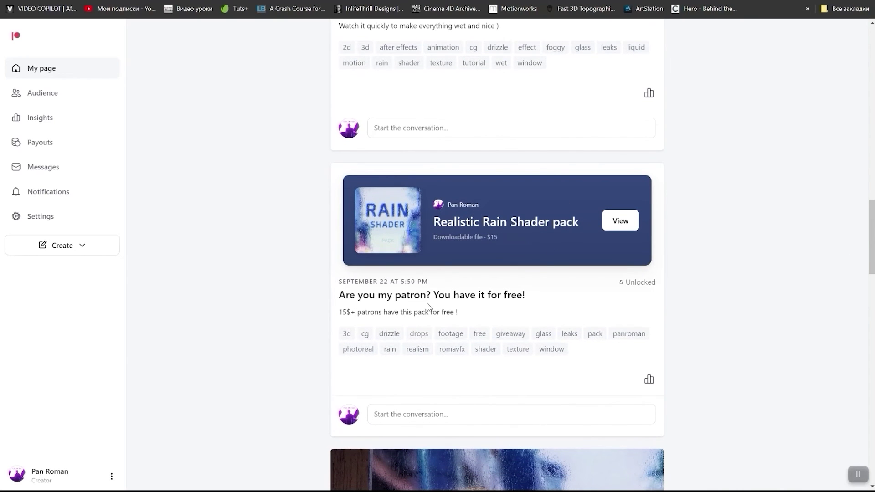